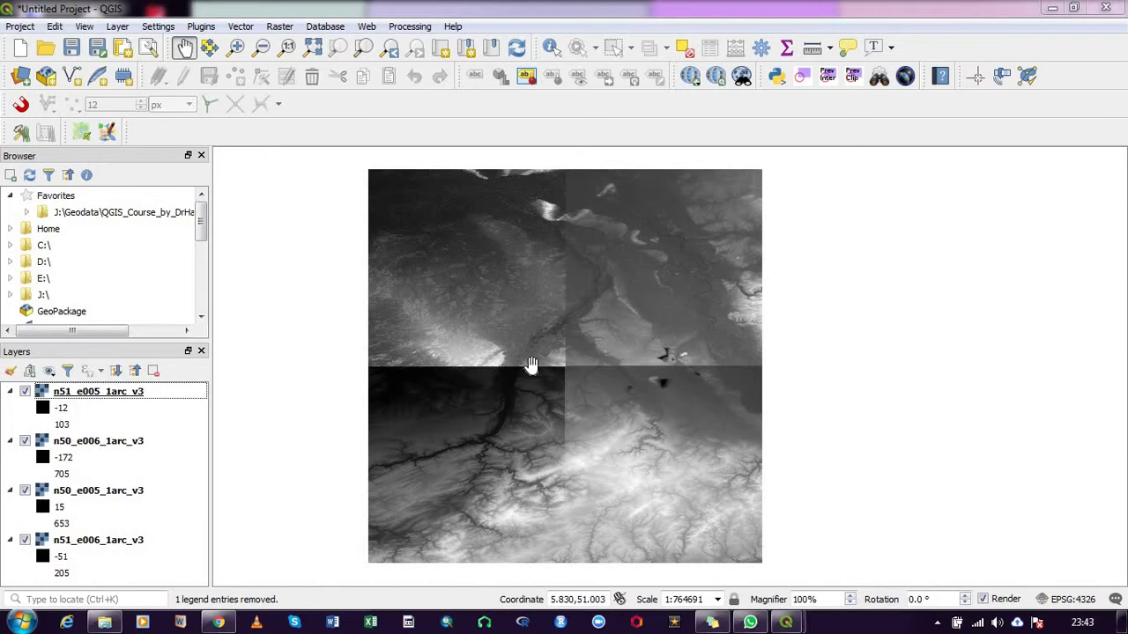
Open the Build Virtual Raster tool from Raster > Miscellaneous
left_click(279, 27)
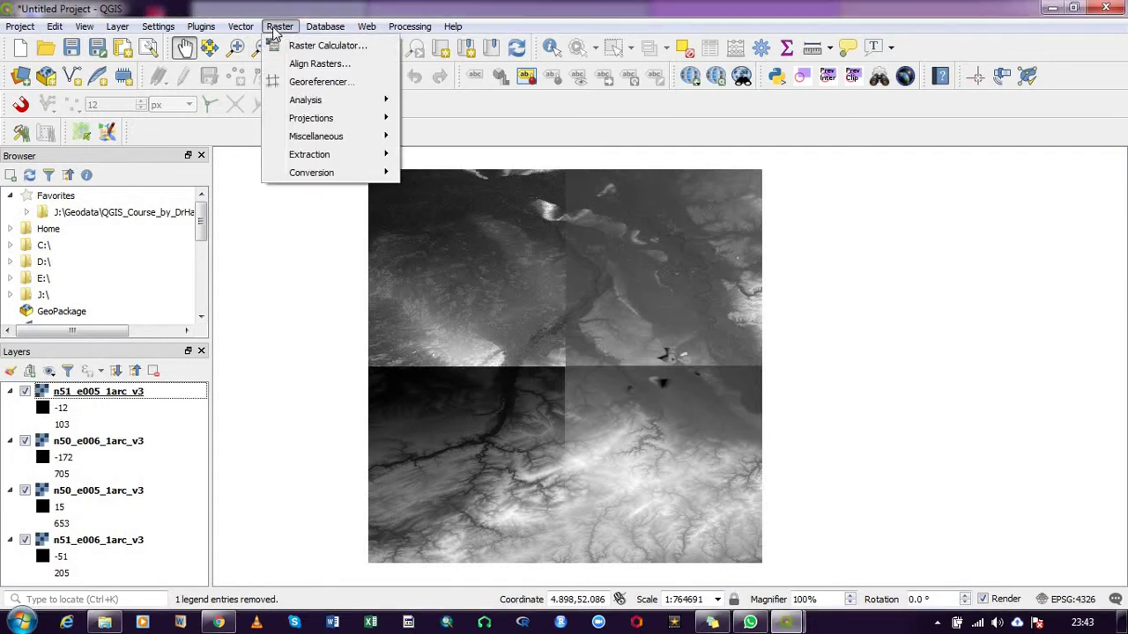
mouse_move(302, 141)
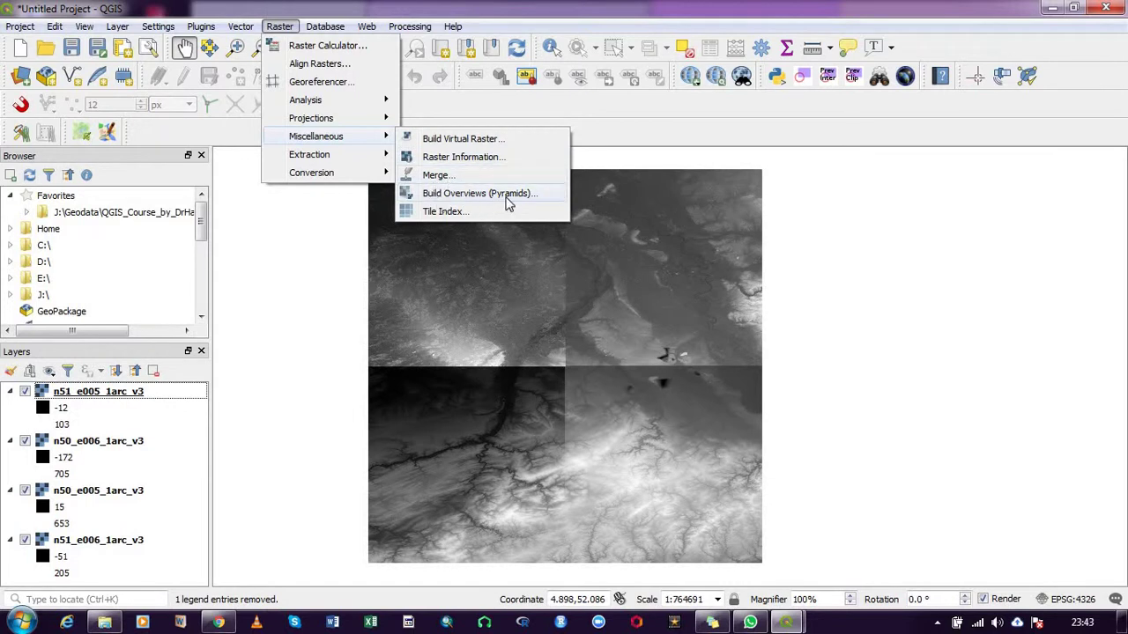
left_click(473, 144)
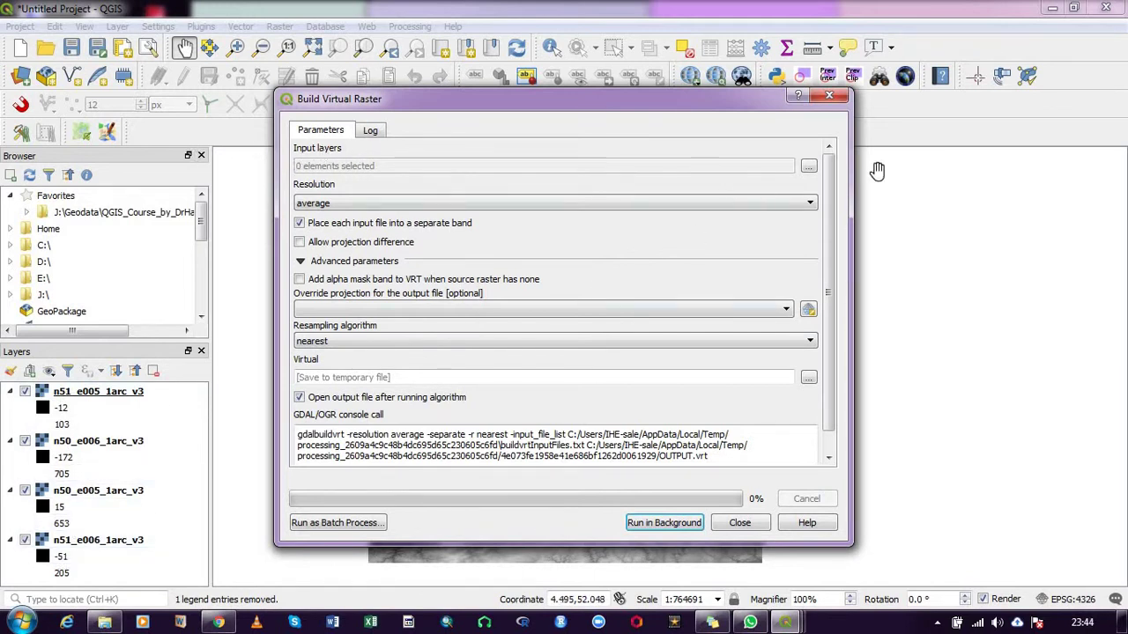
Set all four DEM tiles as input layers and turn off separate bands per file
left_click(809, 168)
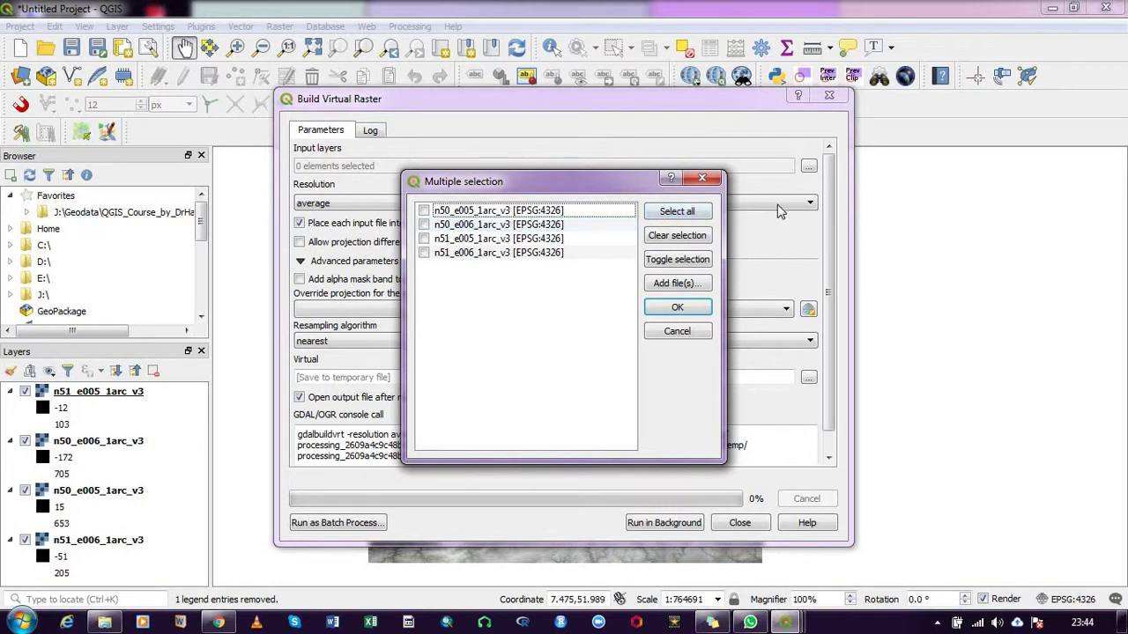
left_click(685, 215)
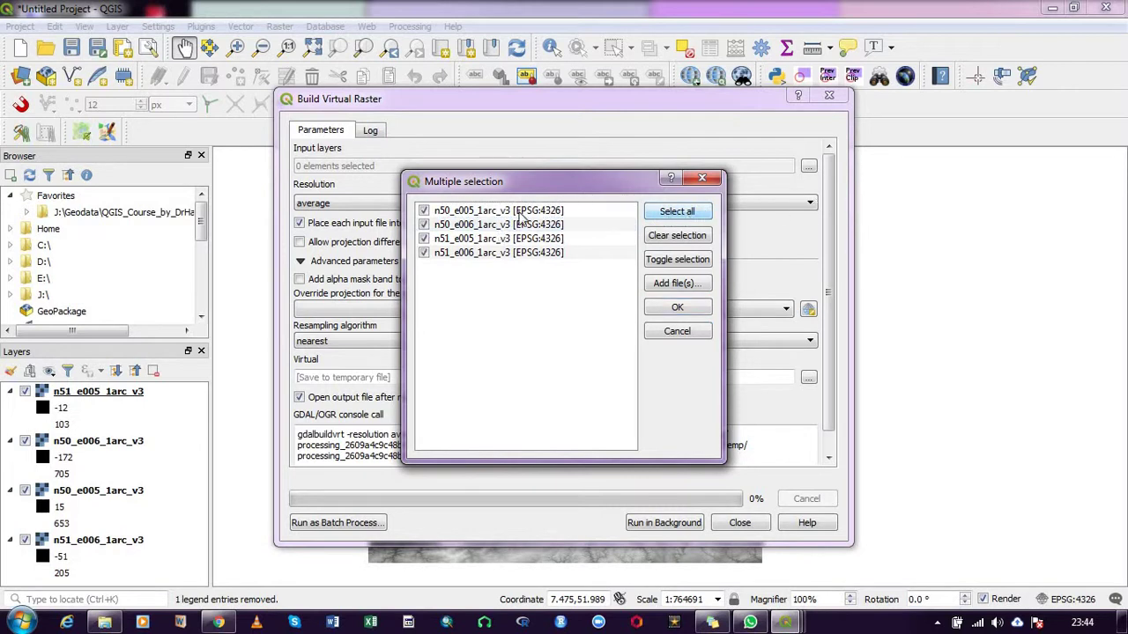
left_click(678, 308)
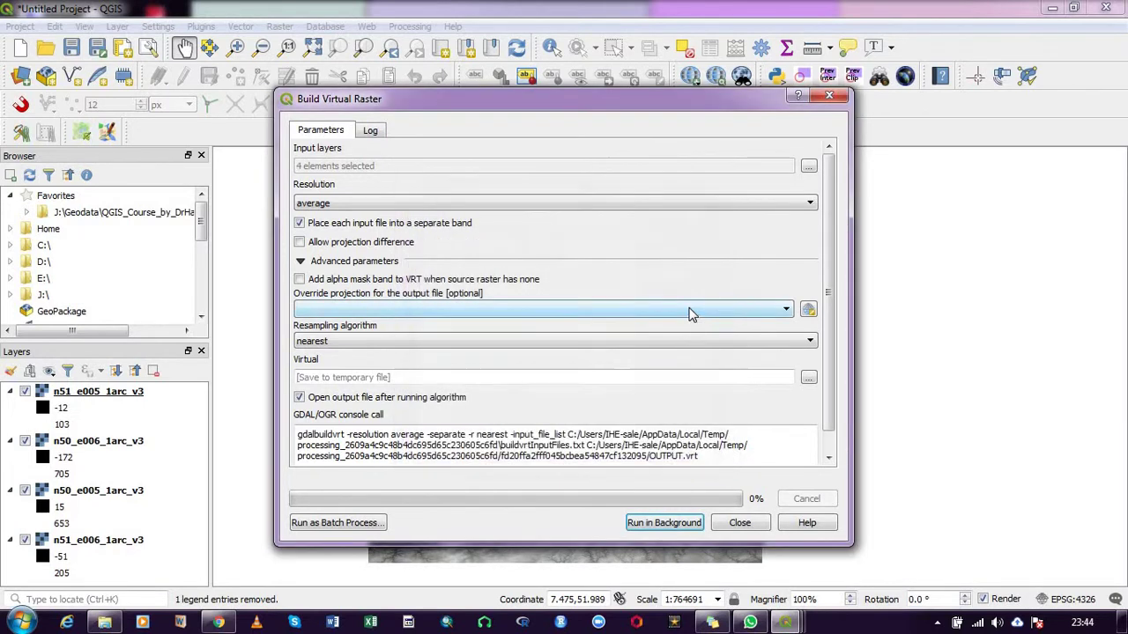
left_click(299, 224)
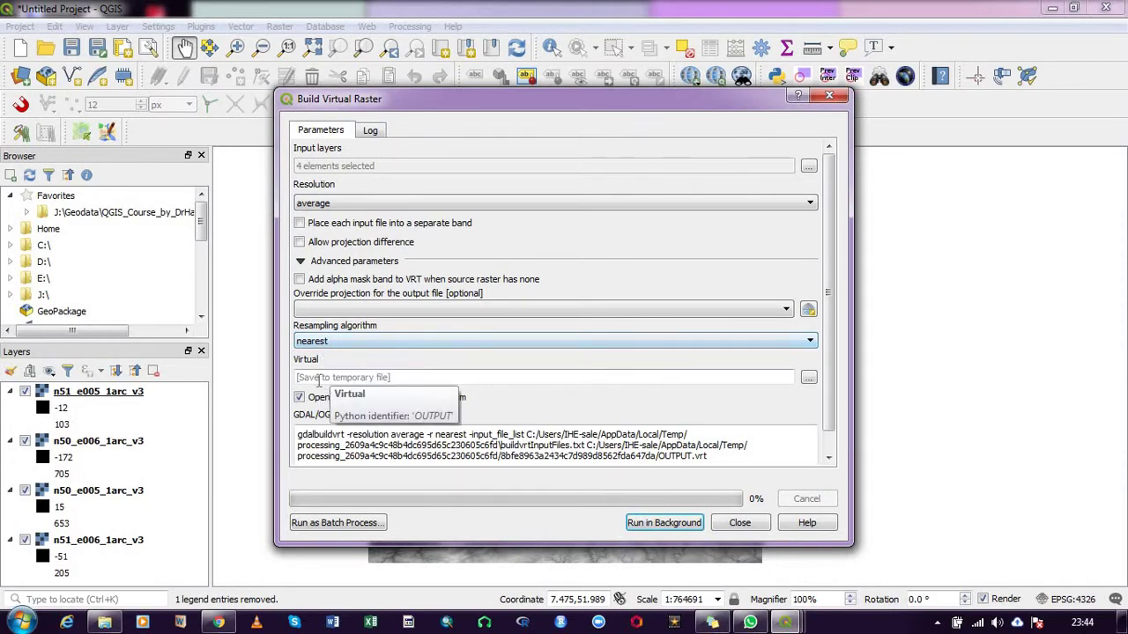
Choose save-to-file for the output and browse to the J:\Huawei Tablet folder
left_click(807, 379)
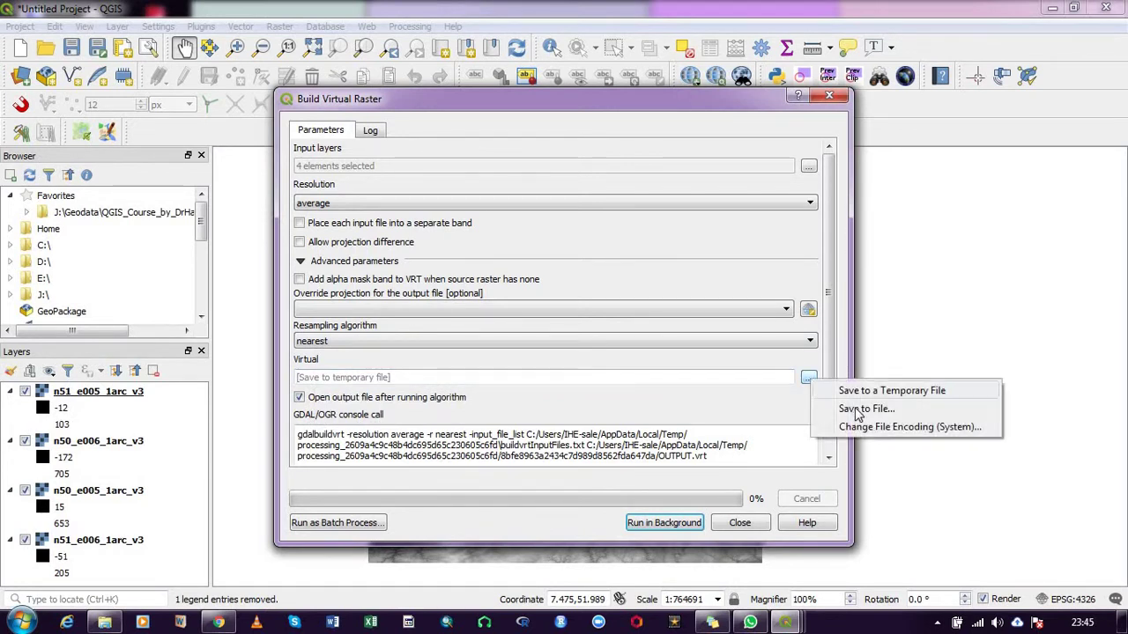
left_click(864, 410)
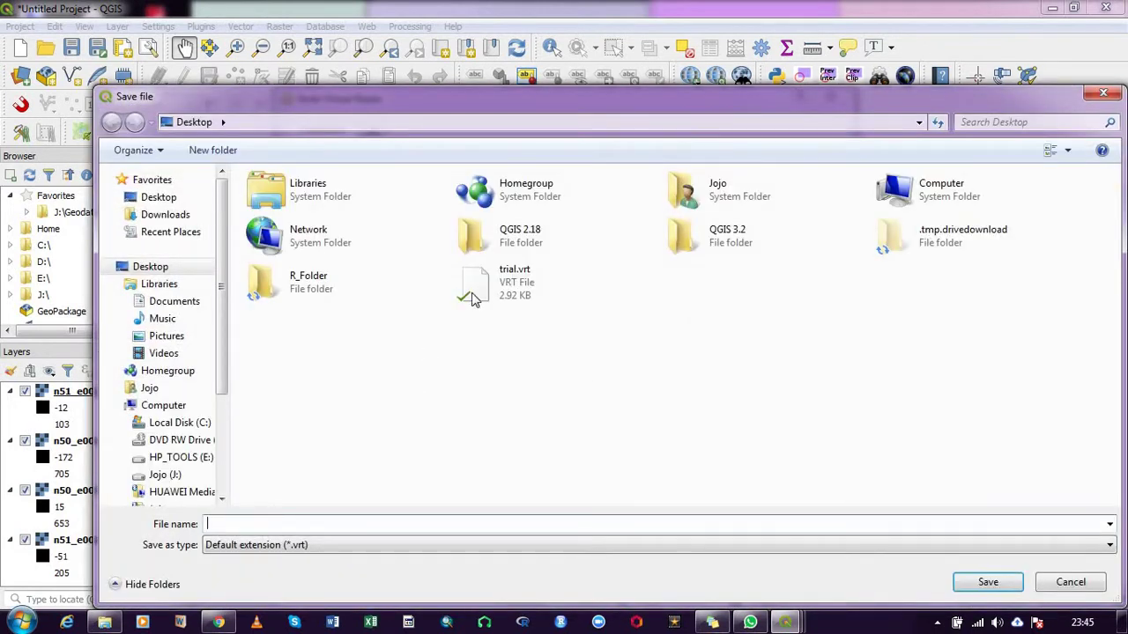
double_click(743, 210)
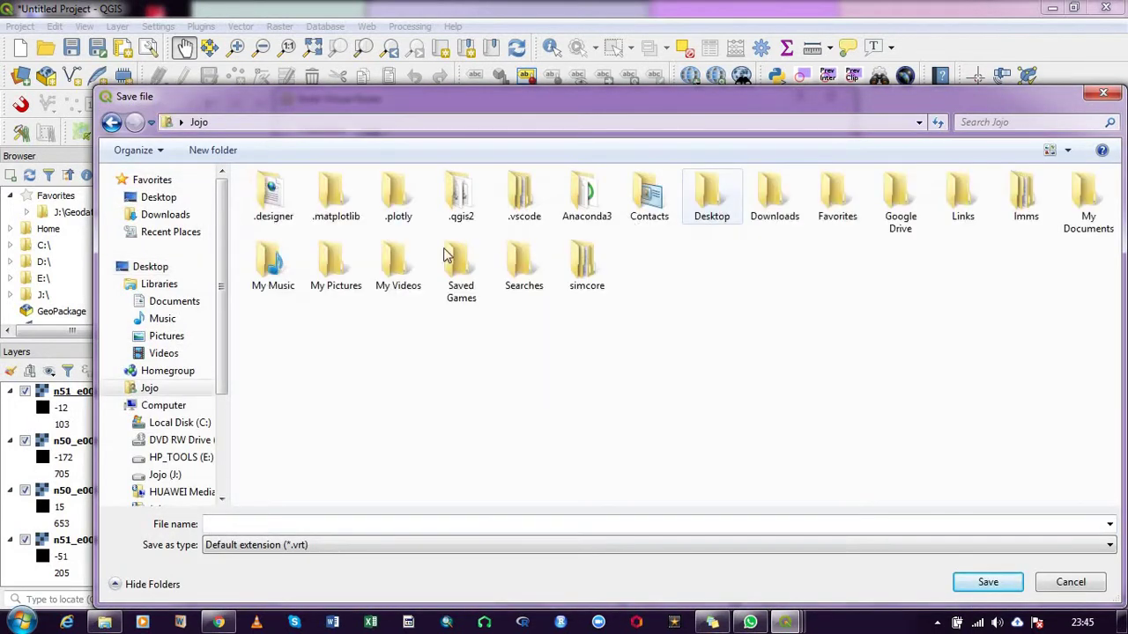
left_click(163, 474)
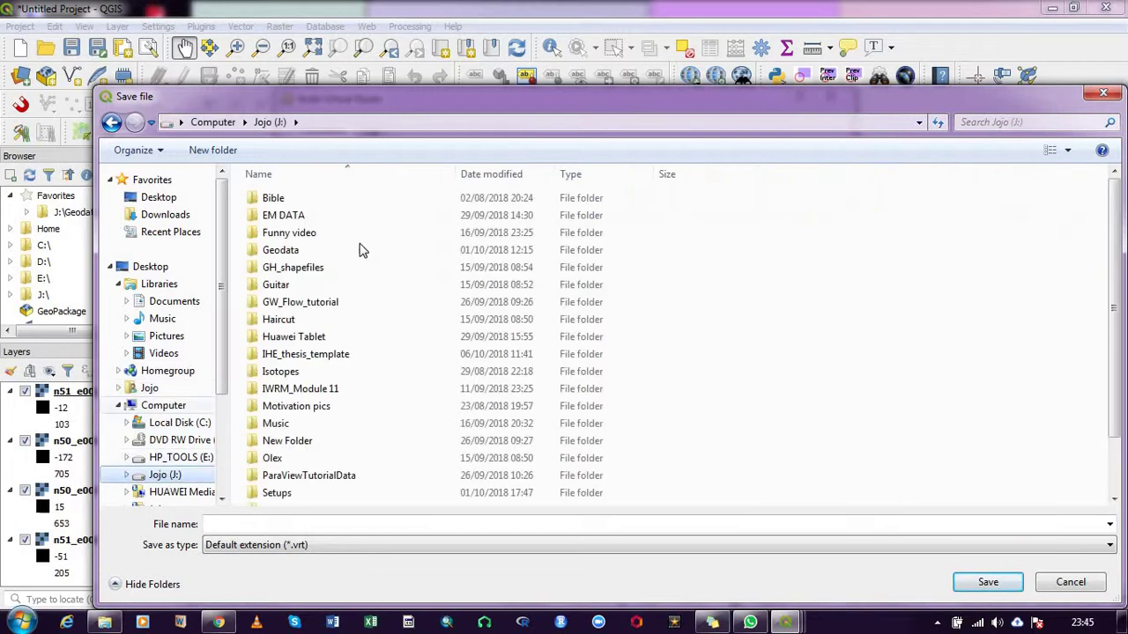
double_click(284, 340)
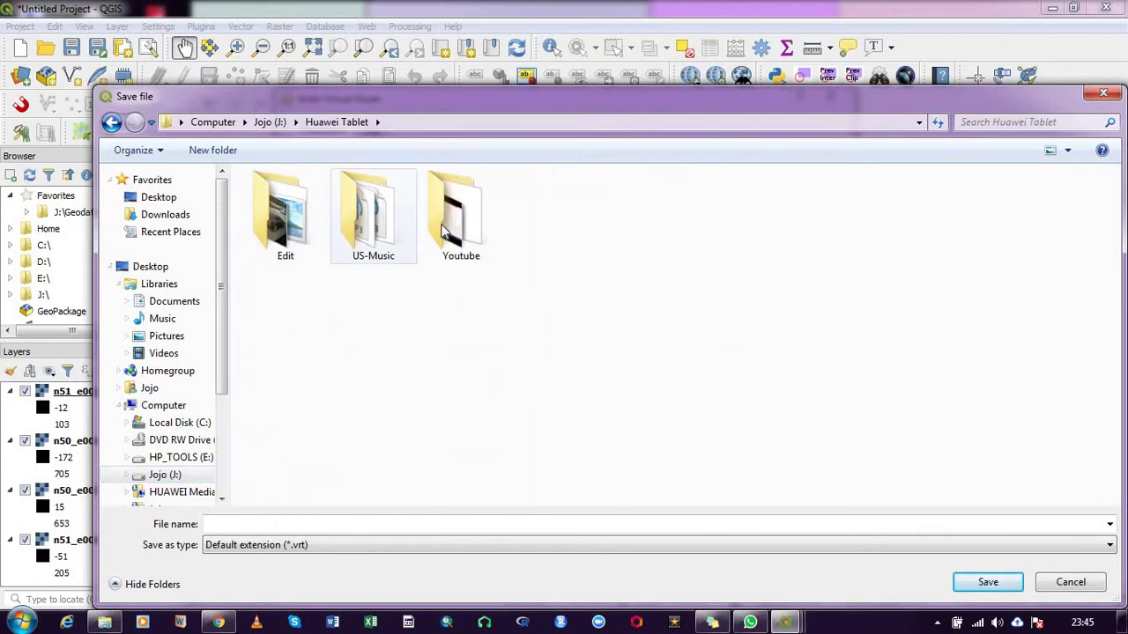
double_click(449, 234)
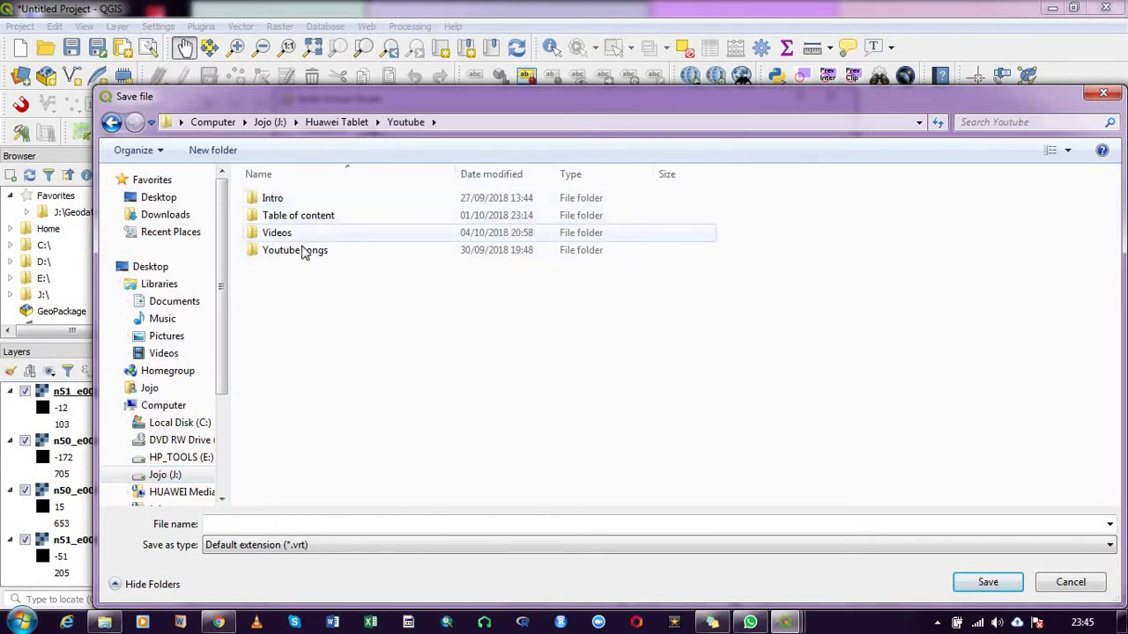
left_click(272, 198)
double_click(277, 234)
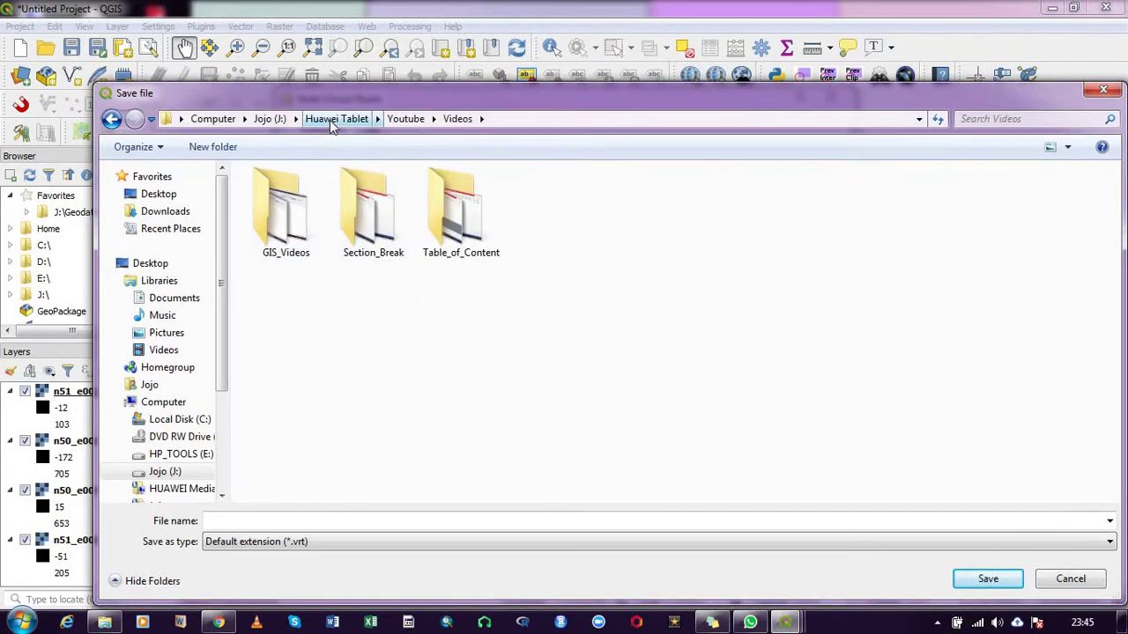
left_click(337, 122)
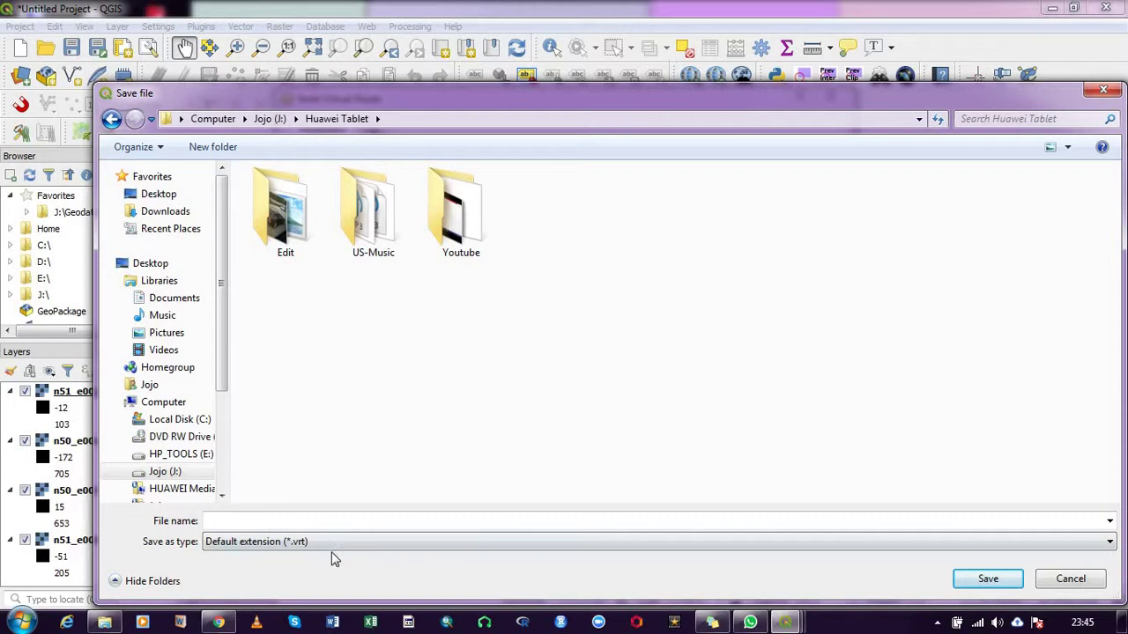
Name the output file dem_virtual and save it
left_click(293, 519)
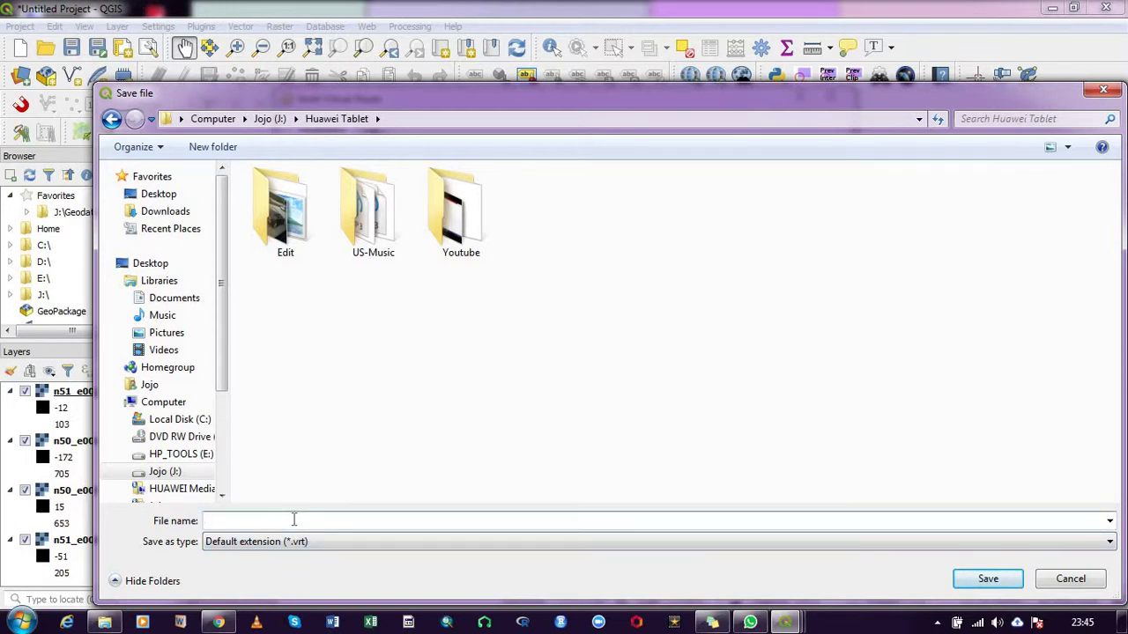
type("dem_virtual")
left_click(985, 578)
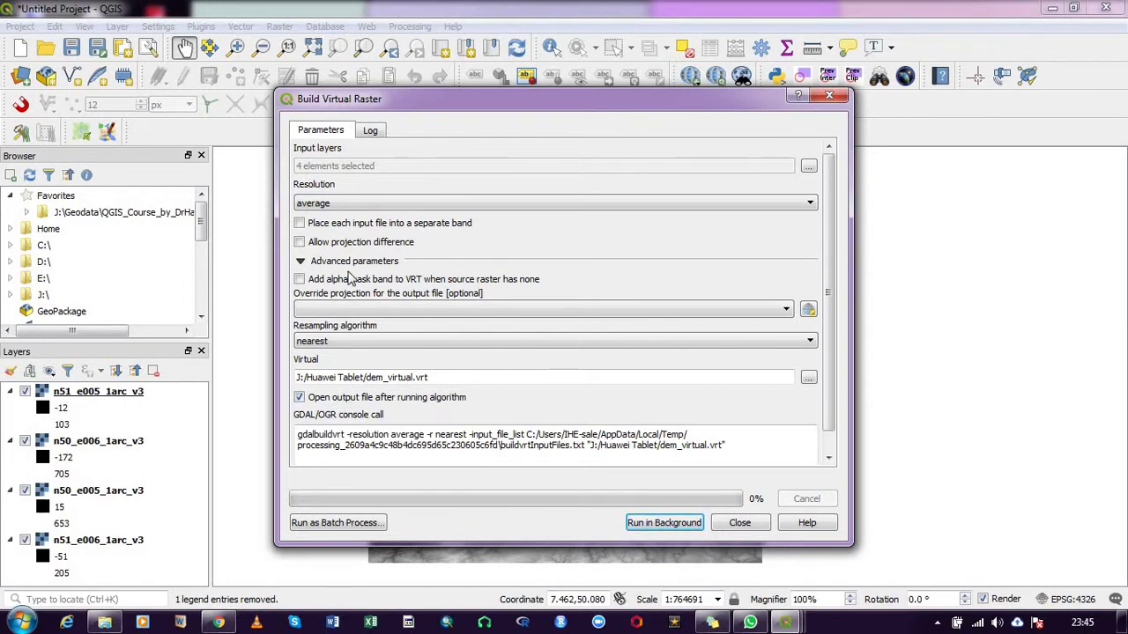
Run Build Virtual Raster in the background, then close the tool once it finishes
left_click(661, 524)
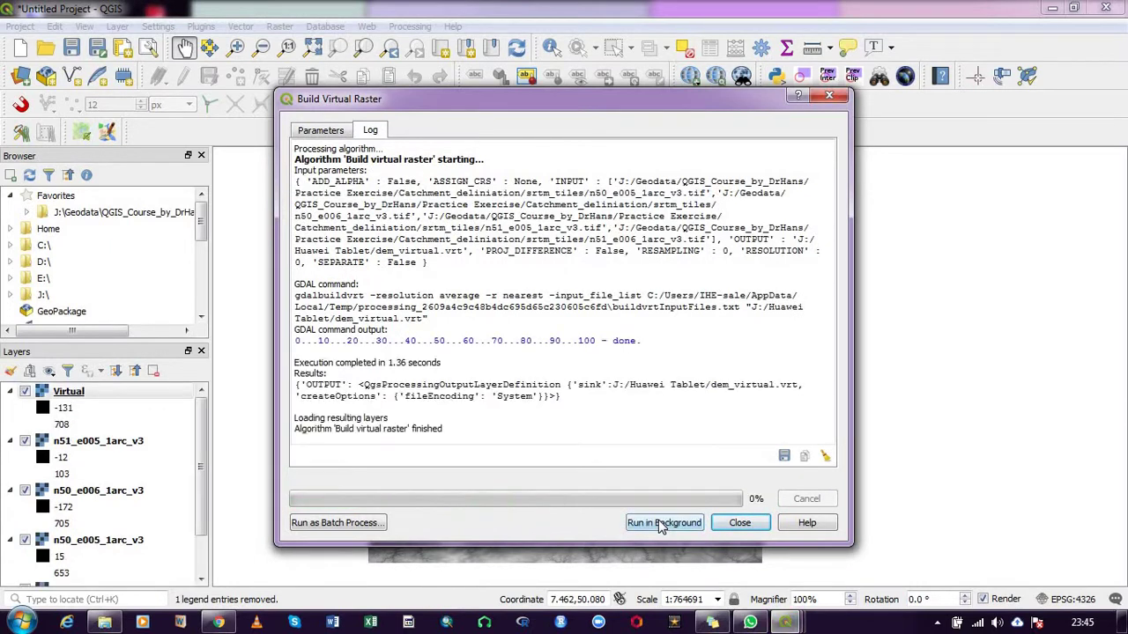
left_click(740, 524)
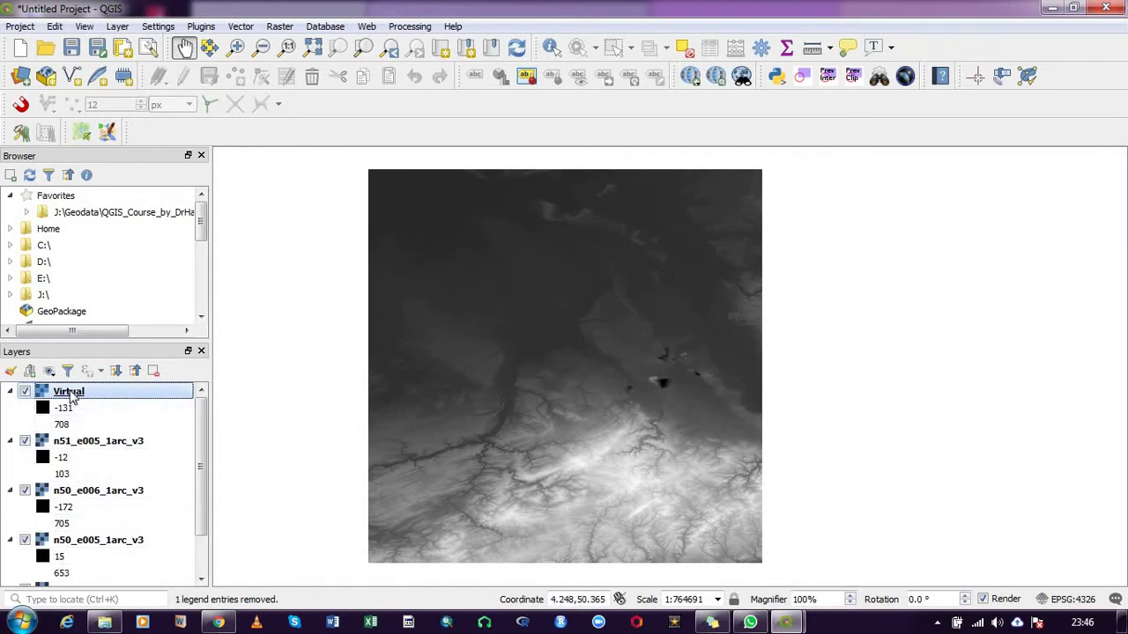
Rename the Virtual layer to 'virtual_mosaic' from its context menu
mouse_move(73, 397)
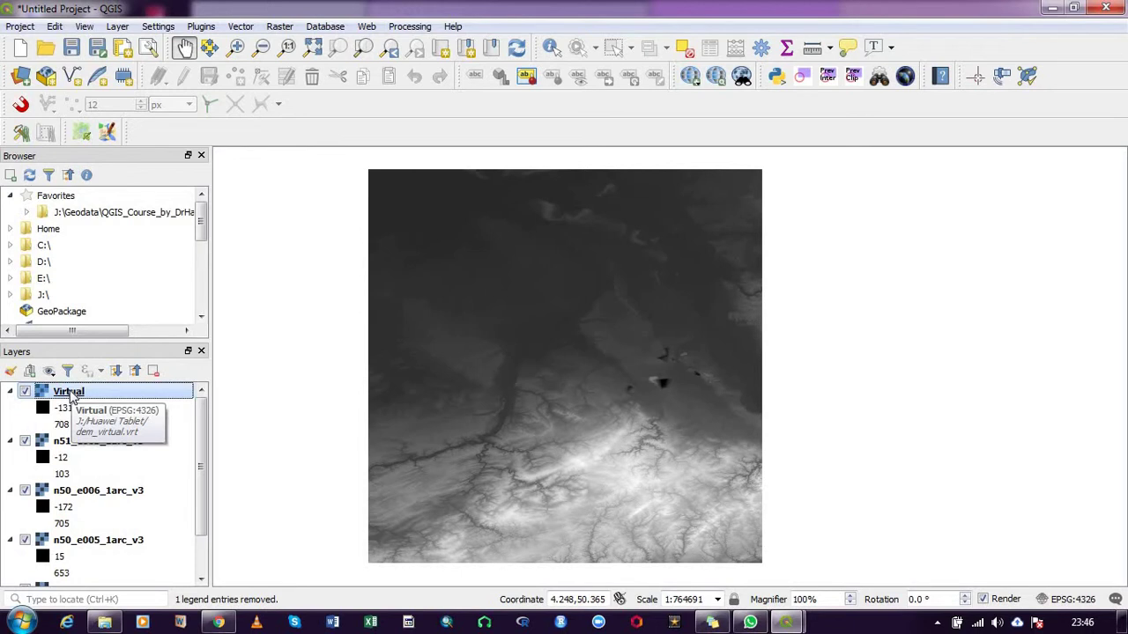
right_click(71, 396)
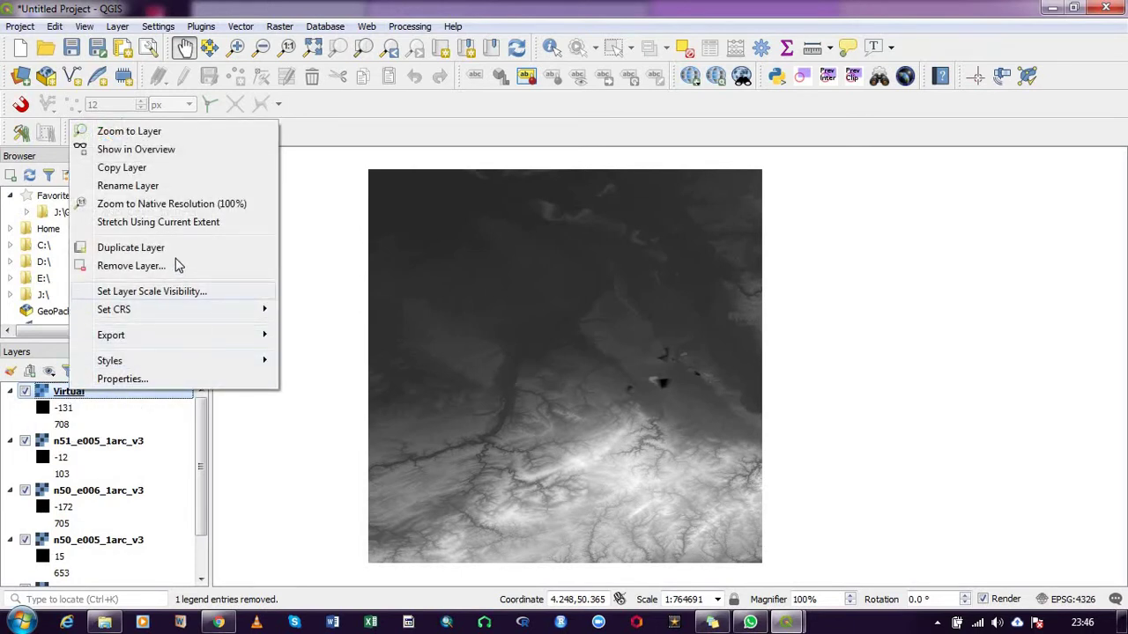
left_click(127, 186)
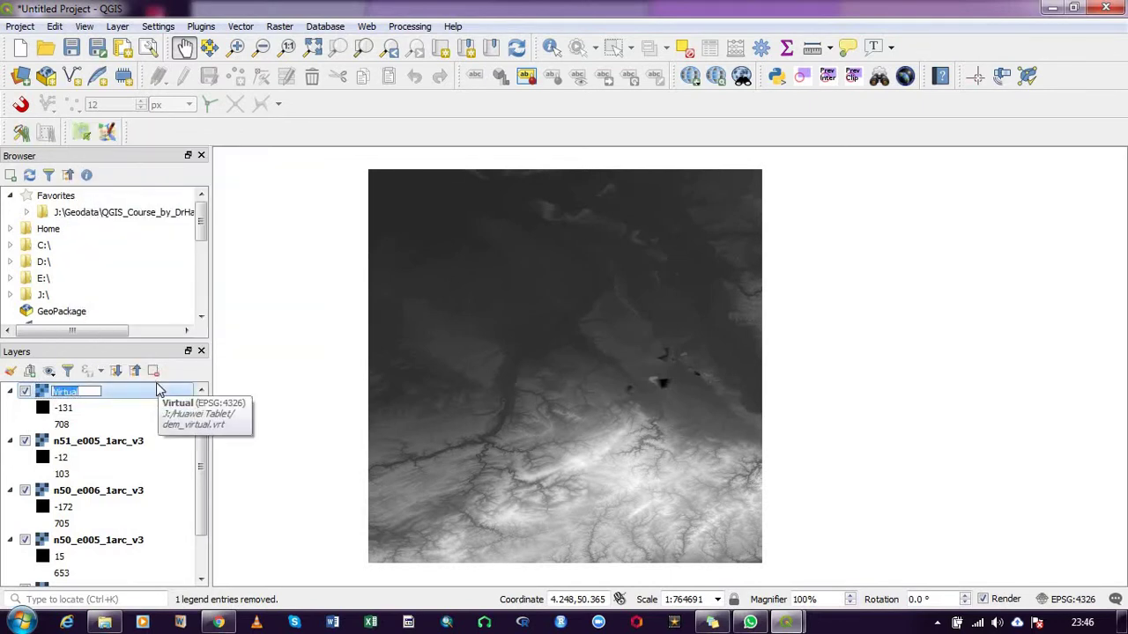
type("dem_")
type("v")
key("BackSpace")
key("BackSpace")
key("BackSpace")
key("BackSpace")
key("BackSpace")
key("BackSpace")
type("virtual")
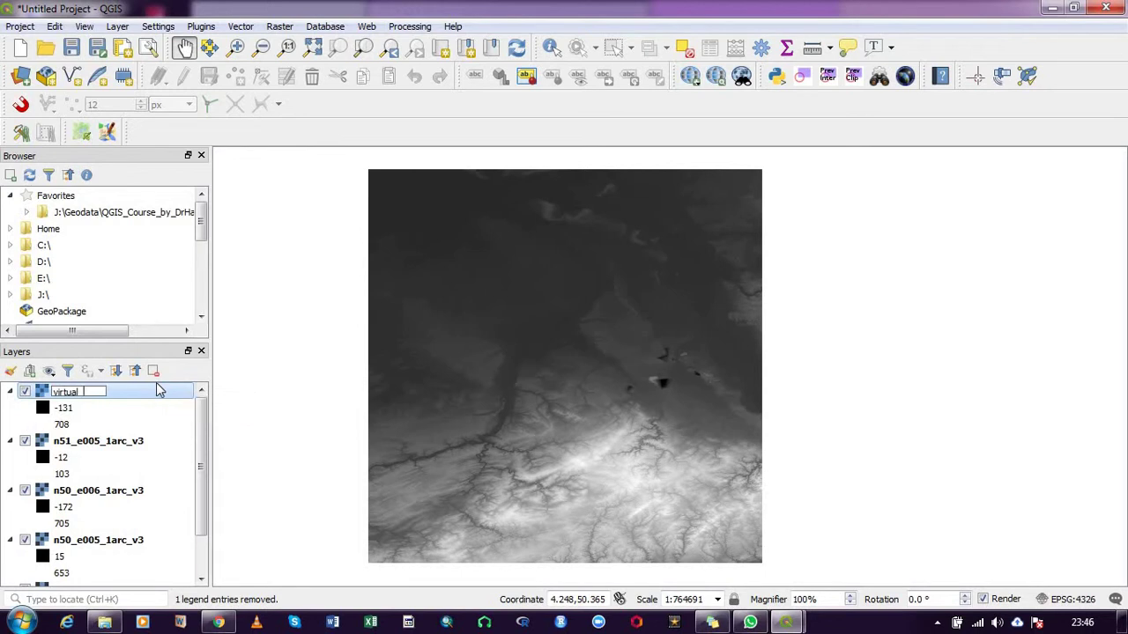
type(" mosaic")
key("Return")
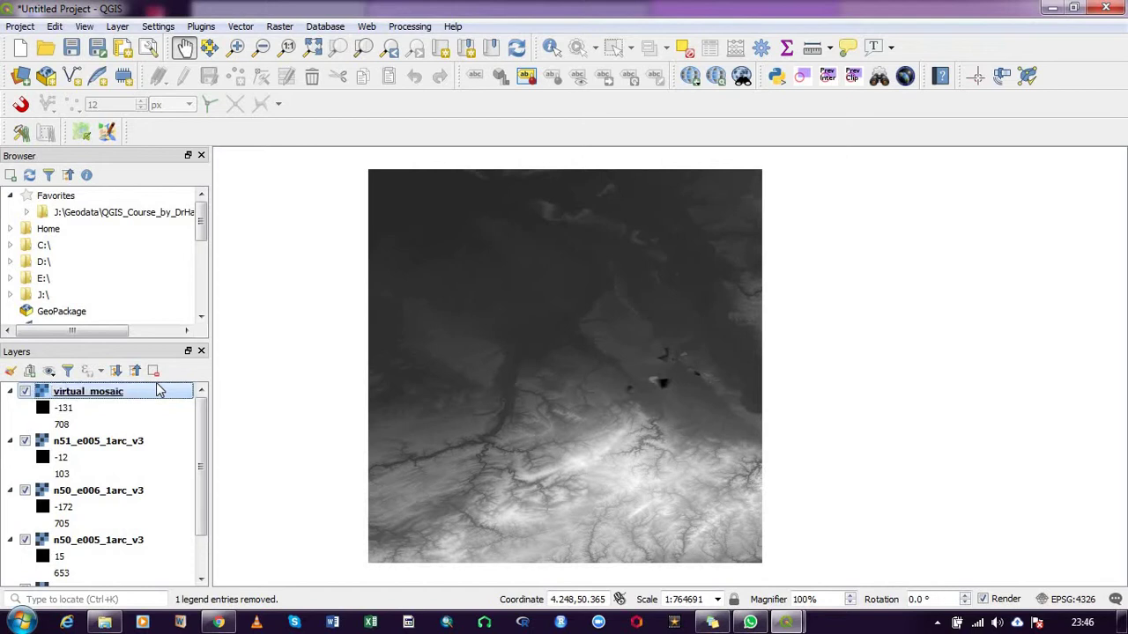
Remove tile layers n51_e005, n50_e006, n50_e005 and n51_e006 from the project
left_click(88, 441)
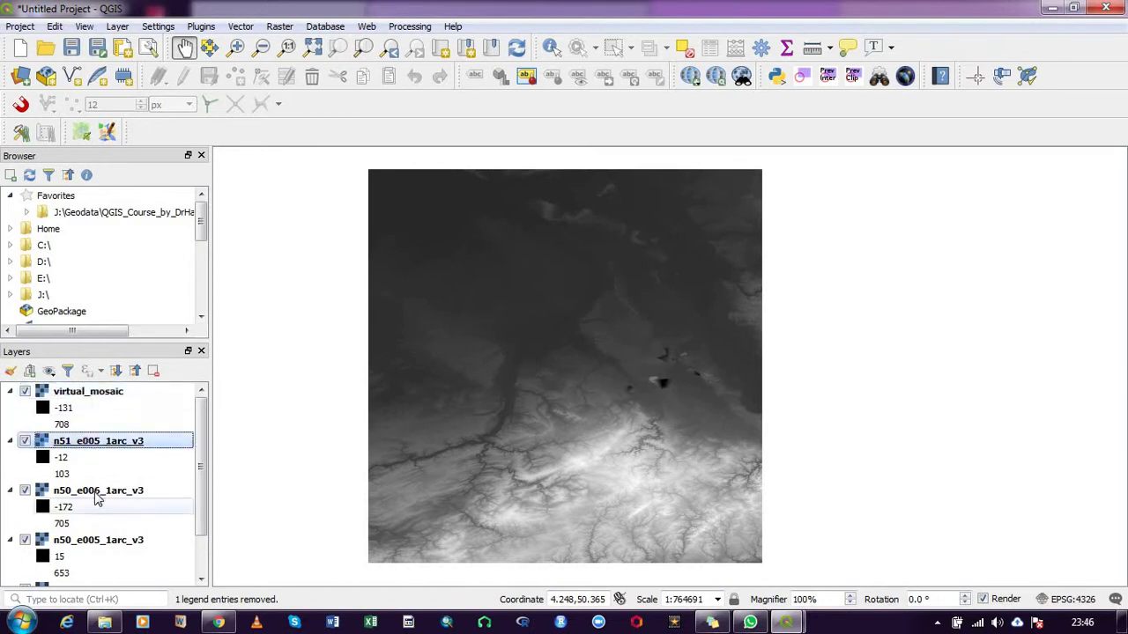
left_click(97, 493, "ctrl")
left_click(100, 541, "ctrl")
scroll(100, 541, "down", 1)
left_click(100, 544, "ctrl")
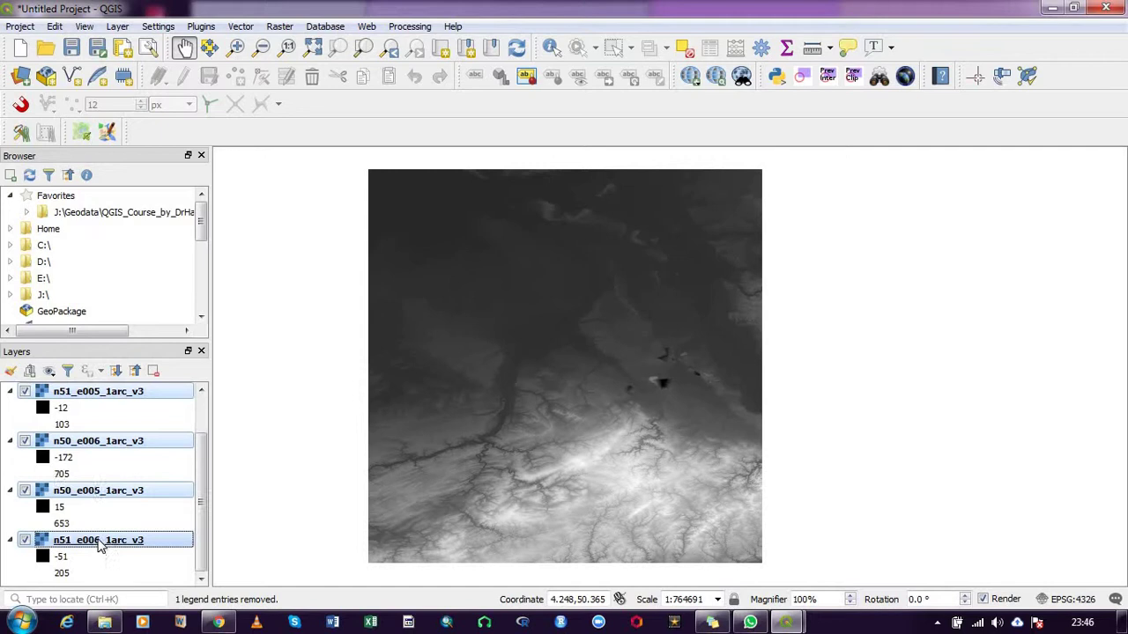
right_click(99, 546)
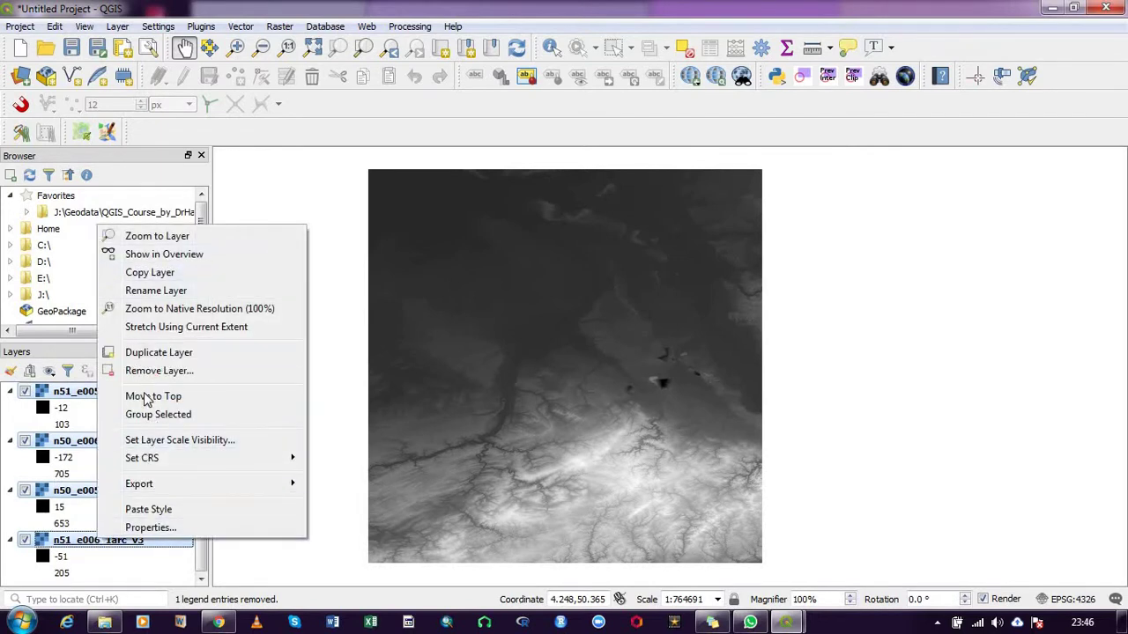
left_click(160, 371)
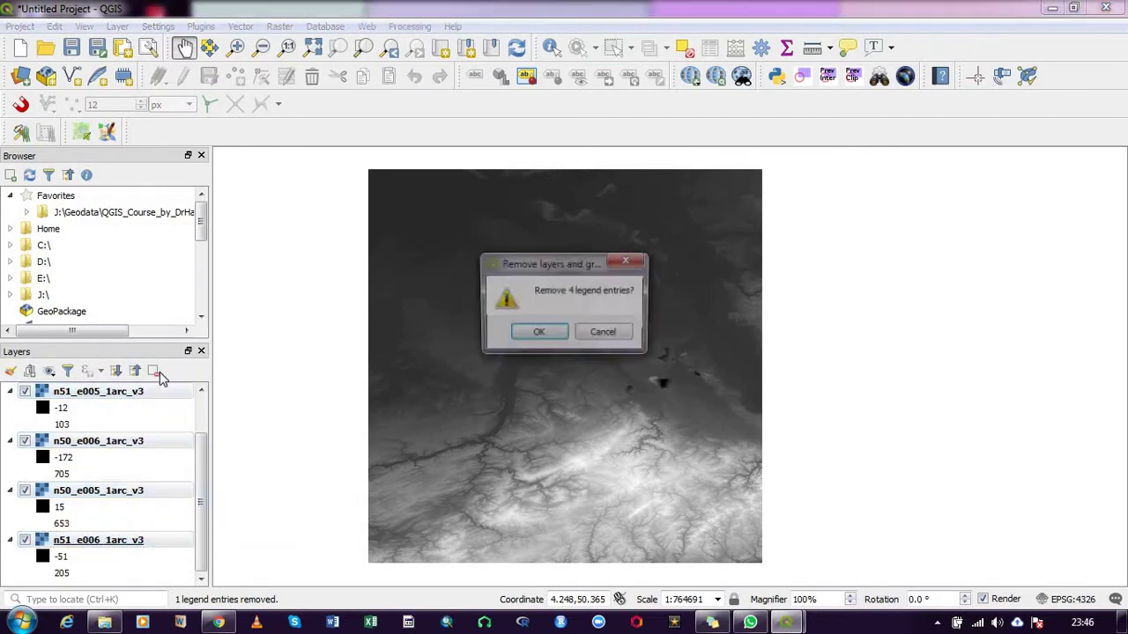
left_click(547, 337)
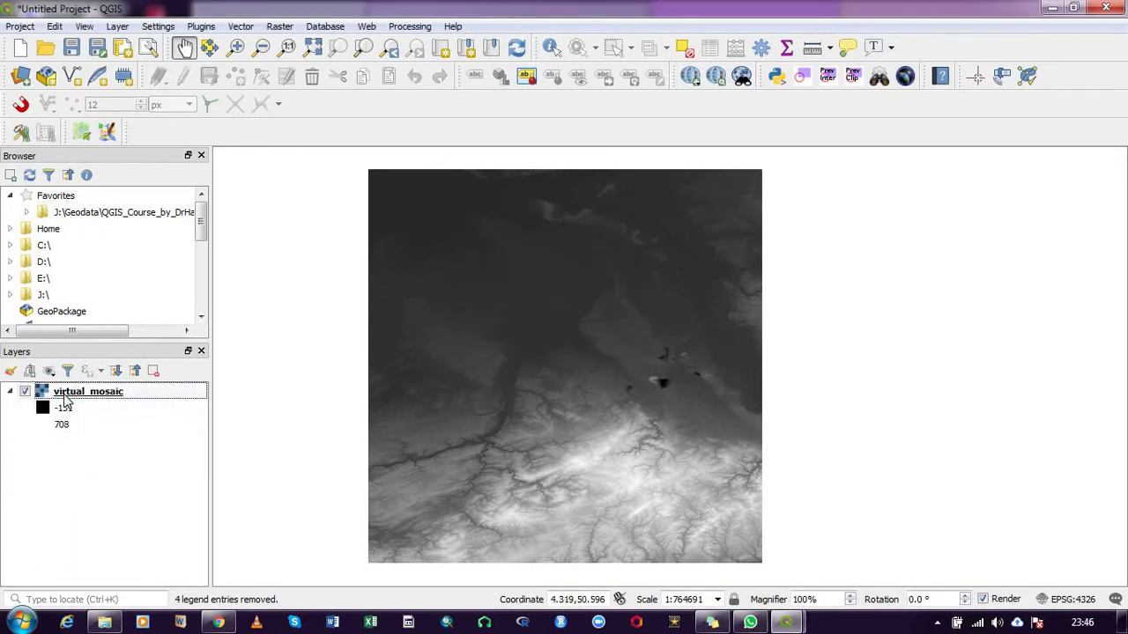